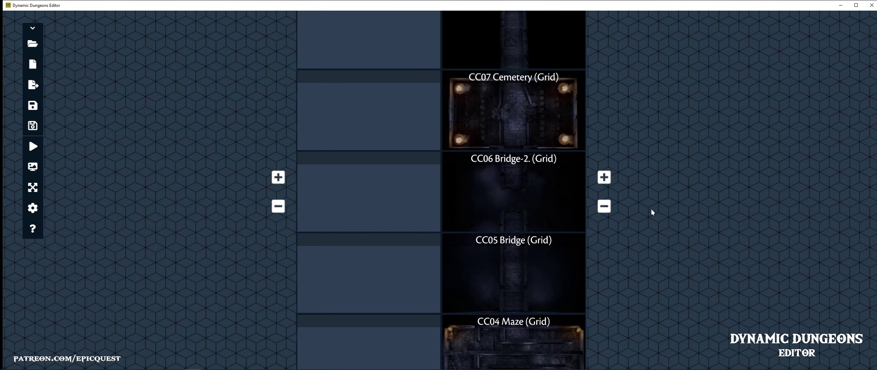
Scroll and pan the Catacombs of the Colossus story grid to show the CC01 Stairs row.
{"action": "scroll", "coordinate": [650, 211], "scroll_direction": "down", "scroll_amount": 5}
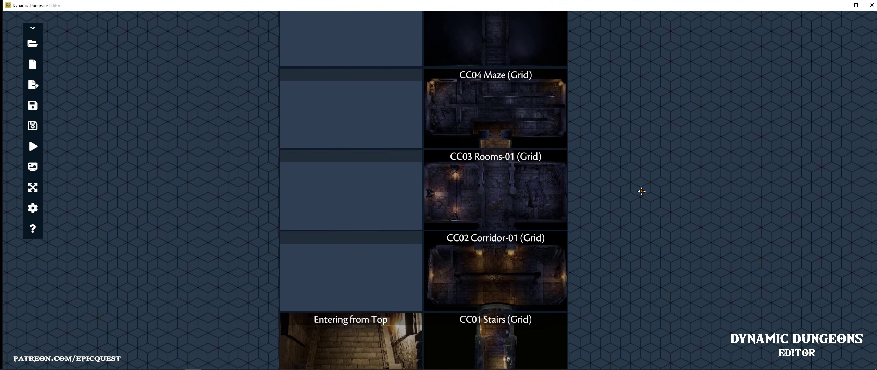
{"action": "left_click_drag", "start_coordinate": [658, 211], "coordinate": [701, 218]}
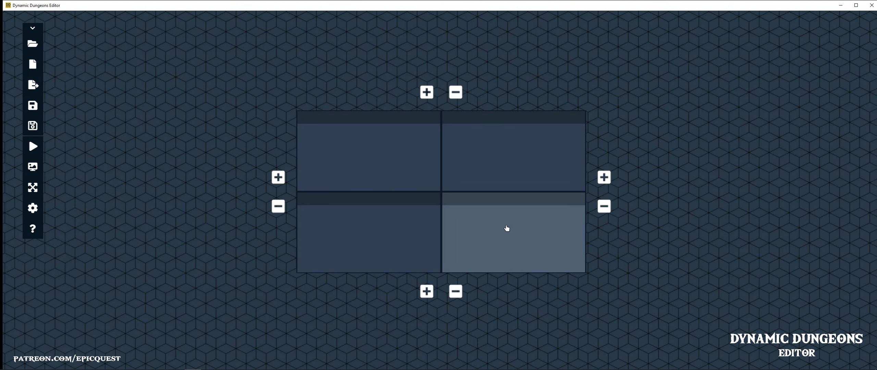
Set the bottom-right cell's background to CC01 Stairs (Grid) from Maps > Animated, then head back.
{"action": "left_click", "coordinate": [507, 228]}
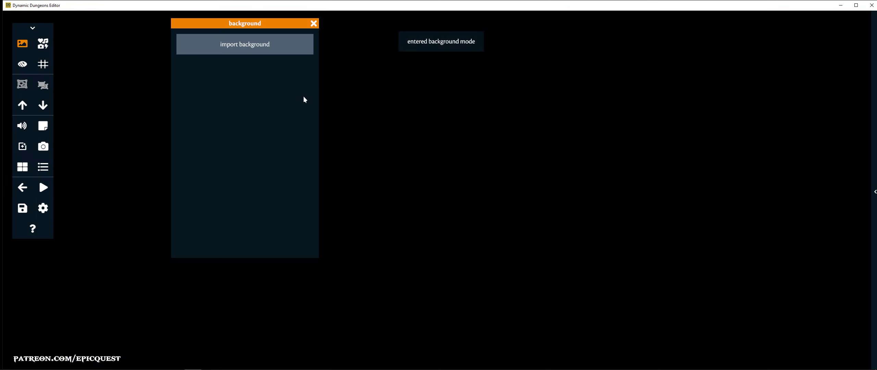
{"action": "left_click", "coordinate": [259, 47]}
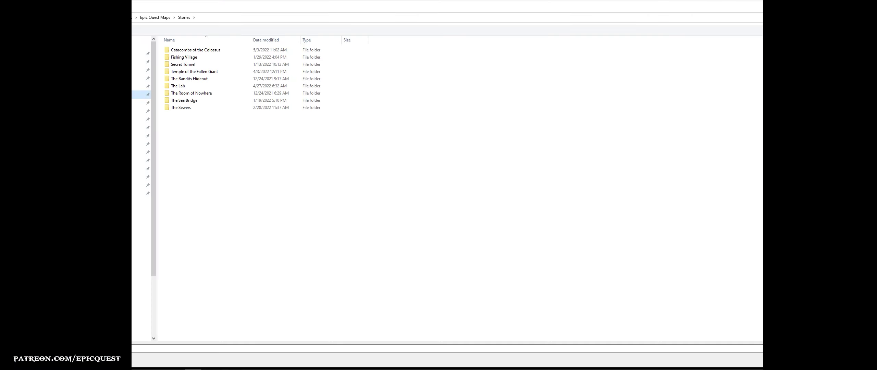
{"action": "double_click", "coordinate": [177, 50]}
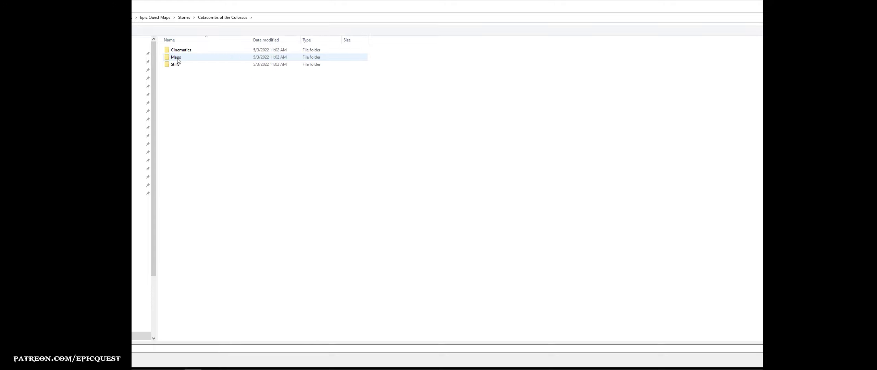
{"action": "double_click", "coordinate": [177, 57]}
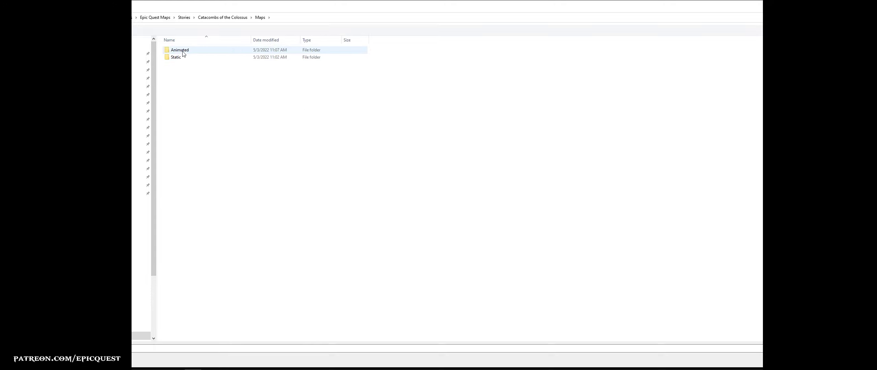
{"action": "double_click", "coordinate": [183, 50]}
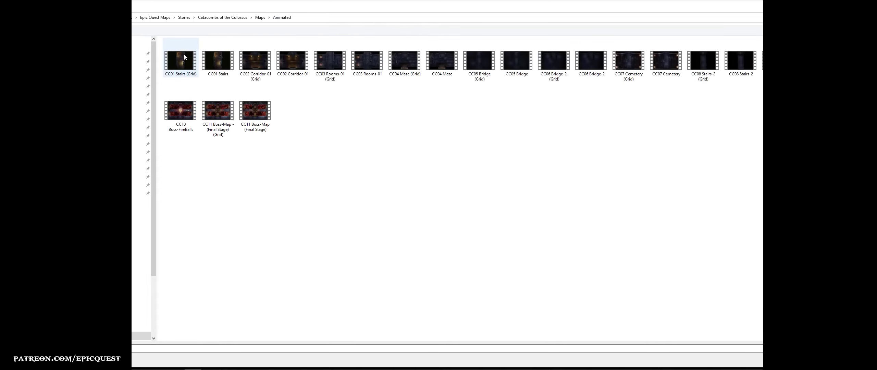
{"action": "double_click", "coordinate": [183, 71]}
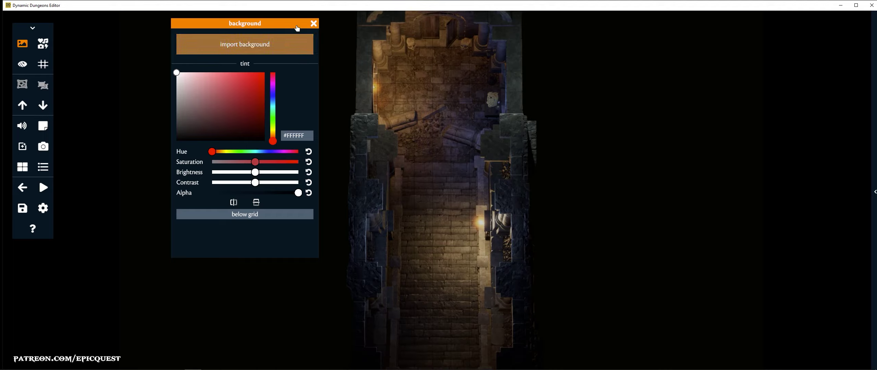
{"action": "key", "text": "p"}
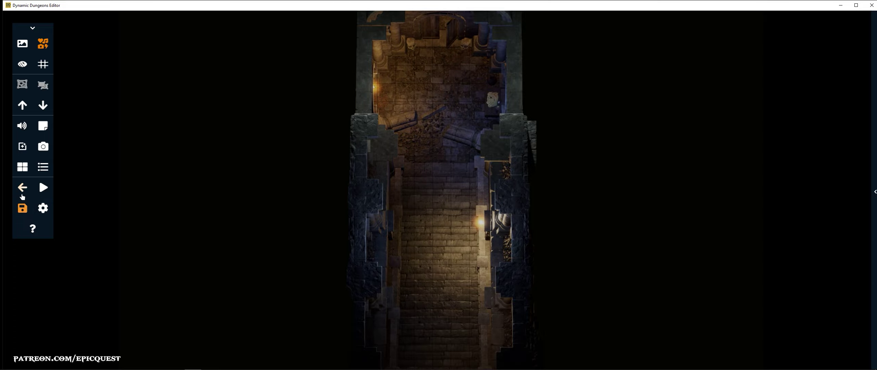
{"action": "left_click", "coordinate": [38, 188]}
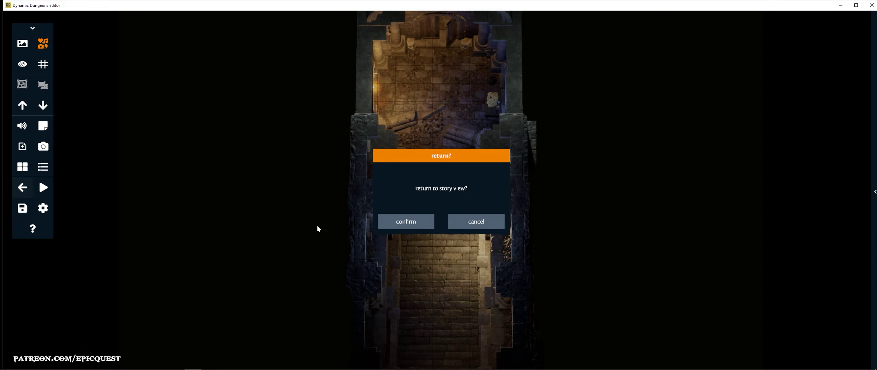
Load the Entering from Top cinematic as the bottom-left cell's background and return to the grid.
{"action": "left_click", "coordinate": [404, 220]}
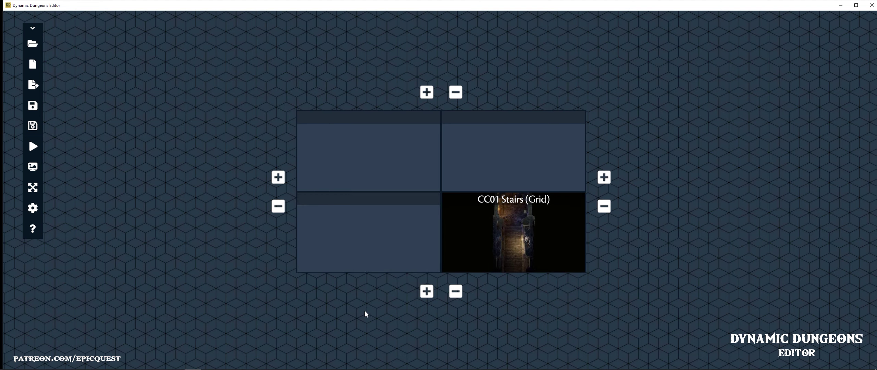
{"action": "left_click", "coordinate": [366, 244]}
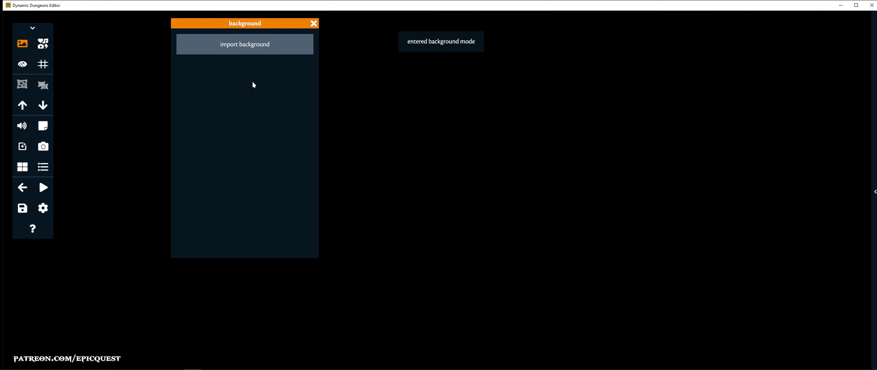
{"action": "left_click", "coordinate": [238, 48]}
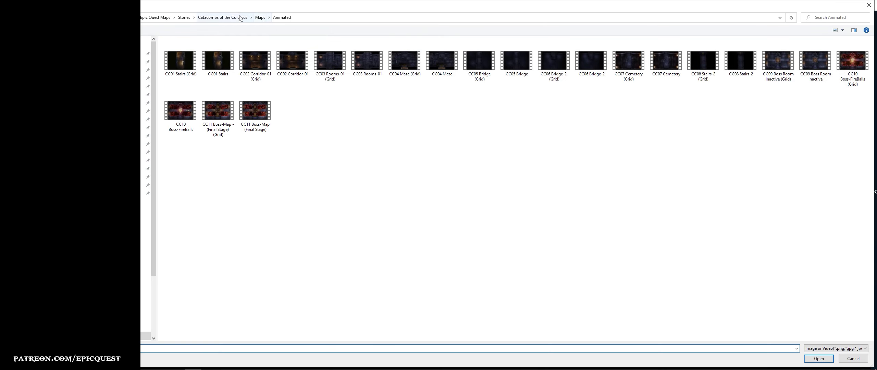
{"action": "left_click", "coordinate": [227, 18]}
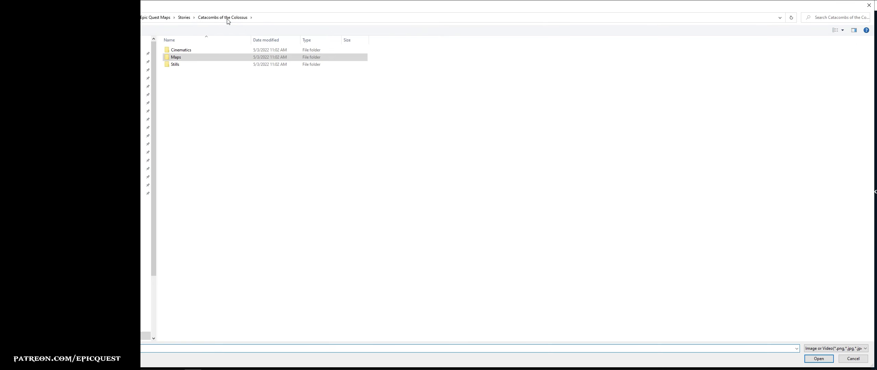
{"action": "double_click", "coordinate": [185, 50]}
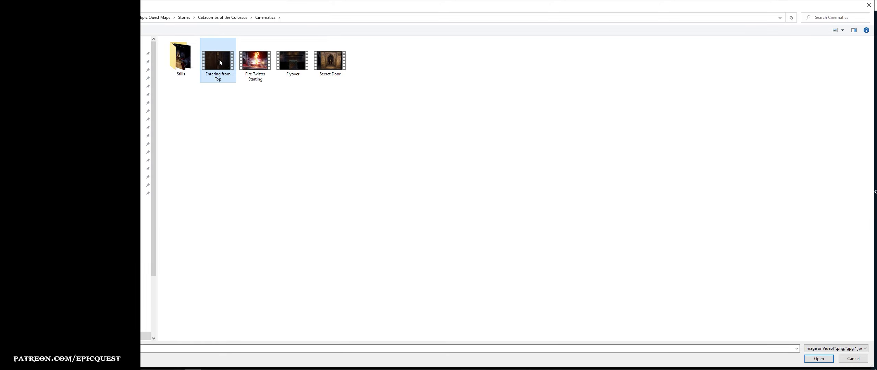
{"action": "double_click", "coordinate": [219, 59]}
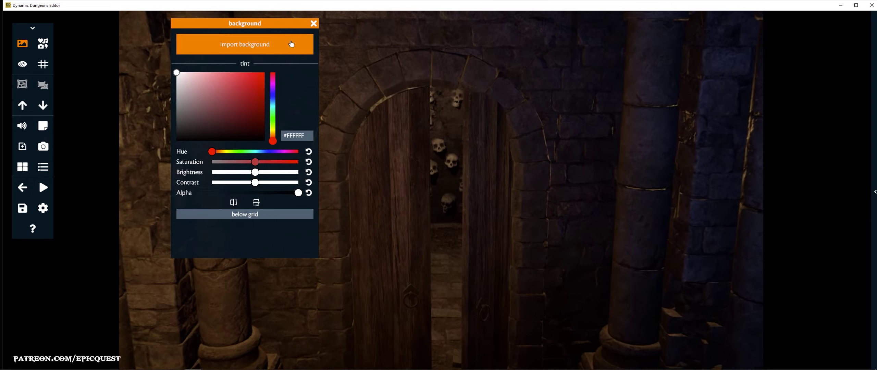
{"action": "key", "text": "Escape"}
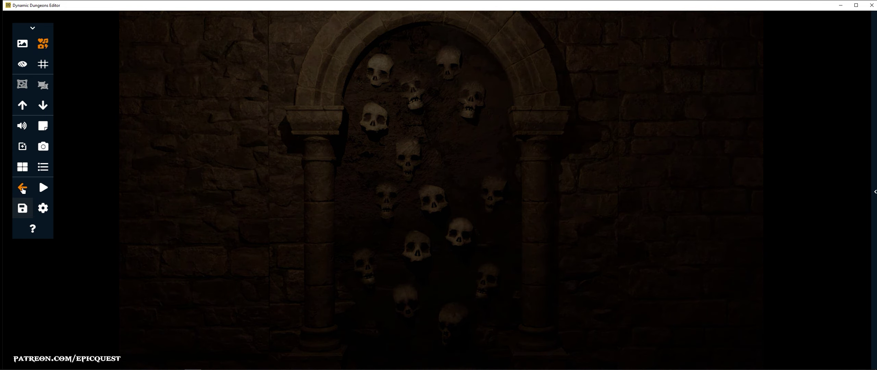
{"action": "left_click", "coordinate": [22, 188]}
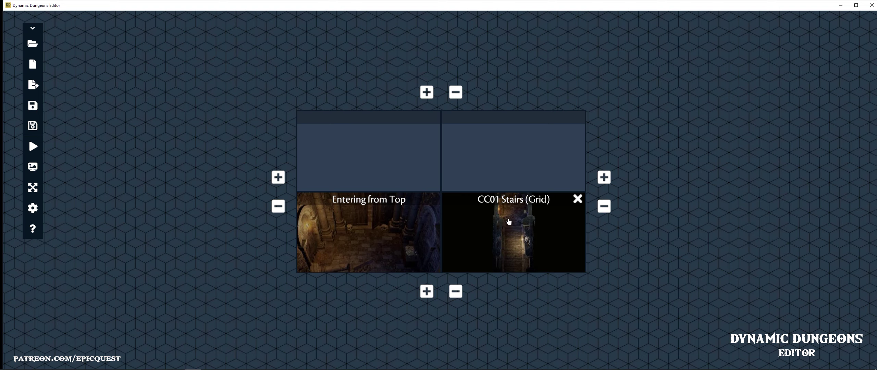
Load the Fire Twister Starting cinematic into the empty cell beside CC09 Boss Room Inactive.
{"action": "left_click", "coordinate": [506, 164]}
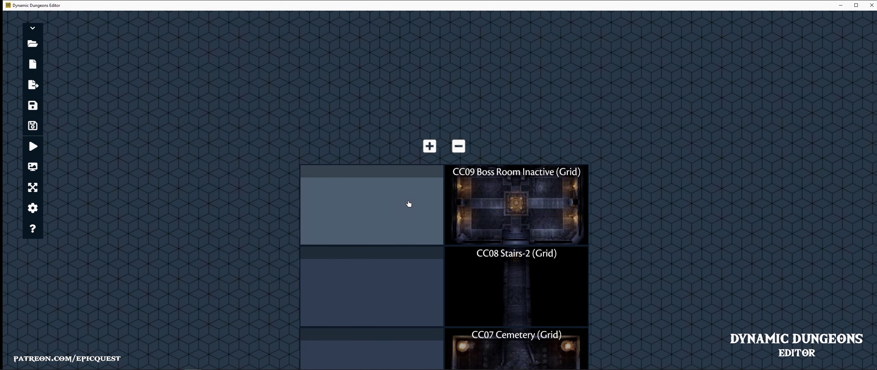
{"action": "left_click", "coordinate": [401, 207]}
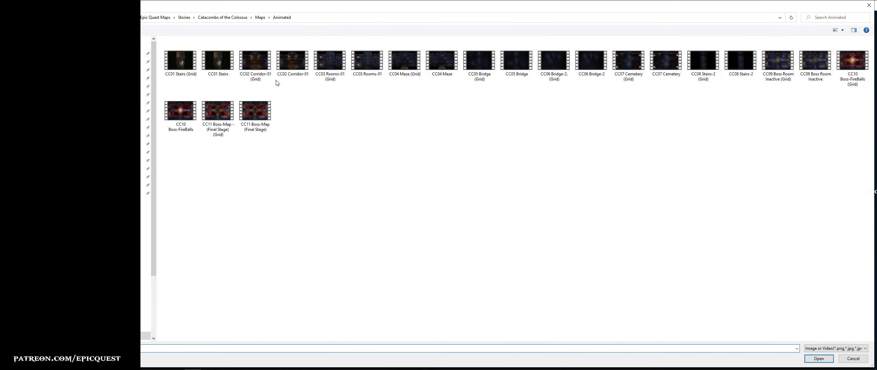
{"action": "left_click", "coordinate": [239, 21]}
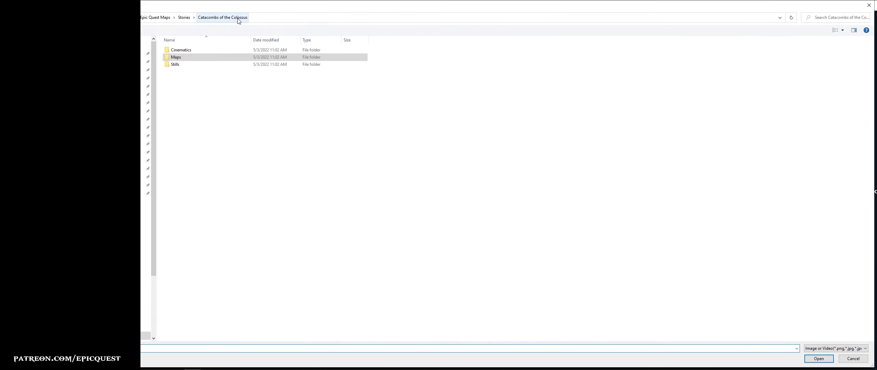
{"action": "double_click", "coordinate": [209, 49]}
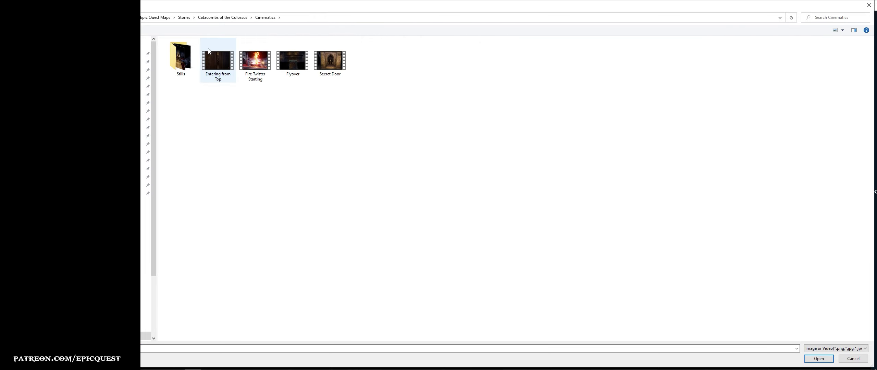
{"action": "left_click", "coordinate": [255, 60]}
{"action": "double_click", "coordinate": [255, 60]}
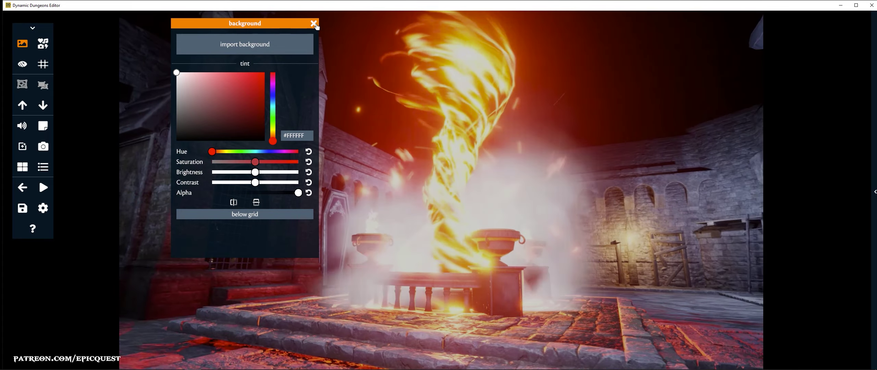
{"action": "left_click", "coordinate": [43, 43]}
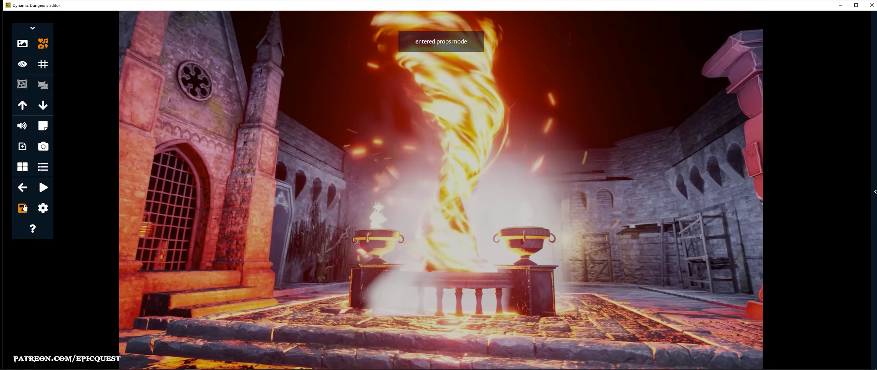
{"action": "left_click", "coordinate": [22, 208]}
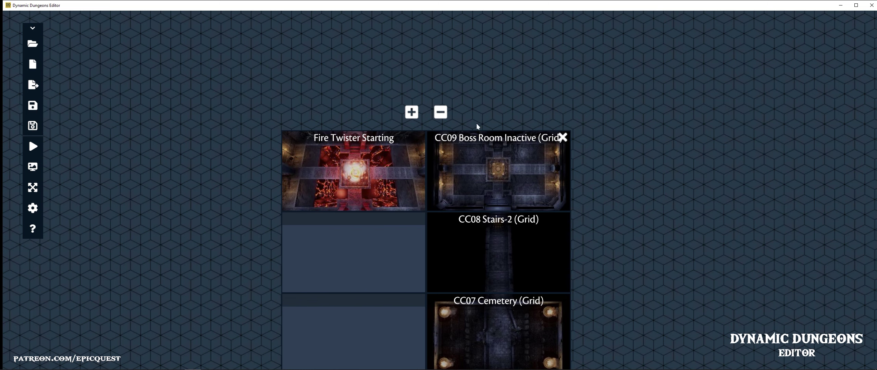
Add a new grid row and give its right cell the CC10 Boss-FireBalls (Grid) animated map.
{"action": "left_click", "coordinate": [412, 112]}
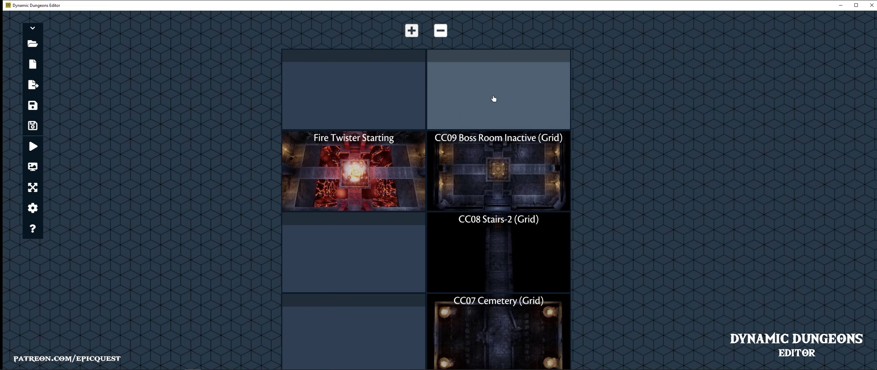
{"action": "left_click", "coordinate": [493, 99]}
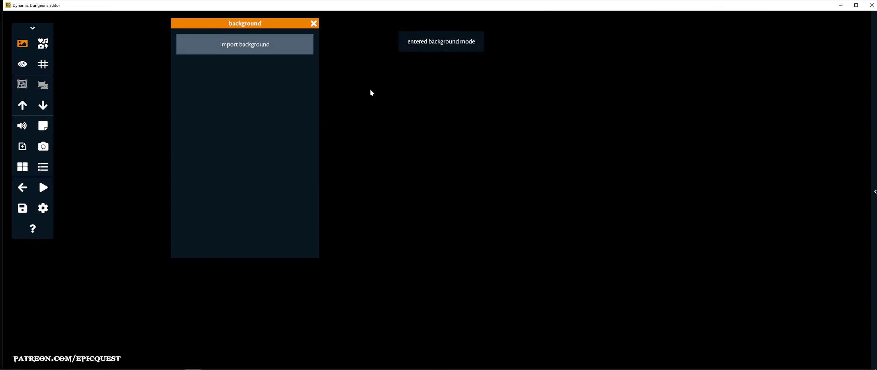
{"action": "left_click", "coordinate": [255, 51]}
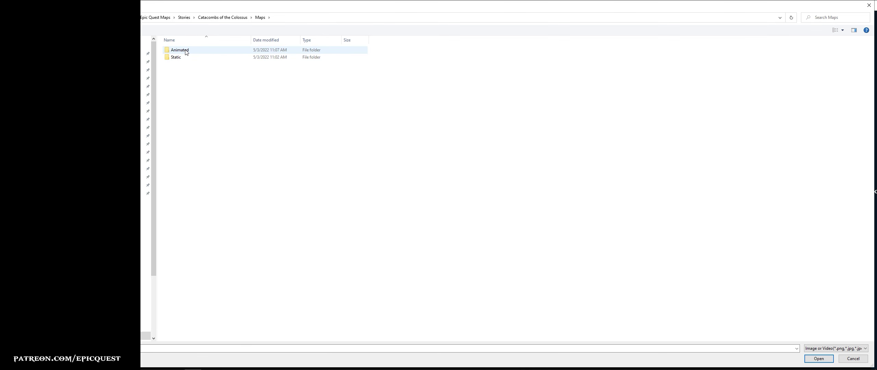
{"action": "double_click", "coordinate": [186, 52]}
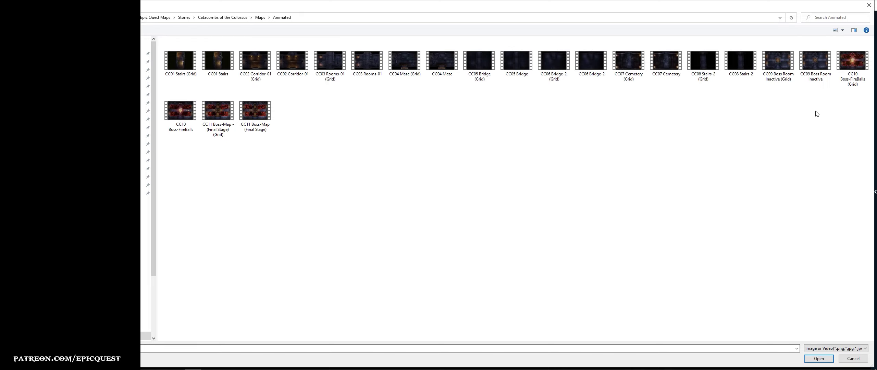
{"action": "double_click", "coordinate": [851, 64]}
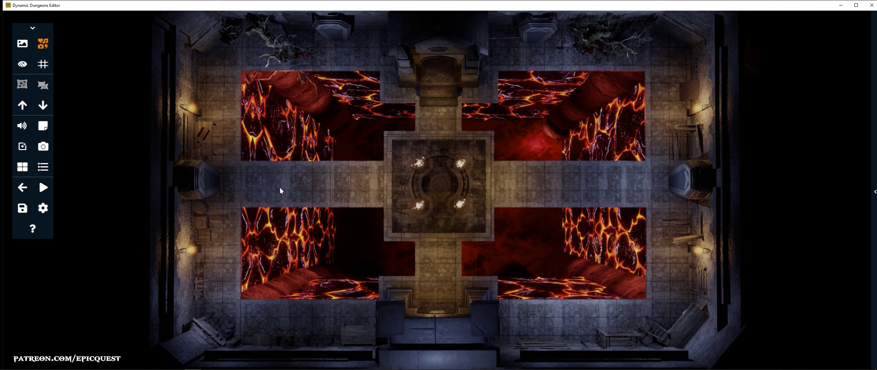
{"action": "key", "text": "Escape"}
{"action": "scroll", "coordinate": [614, 141], "scroll_direction": "down", "scroll_amount": 1}
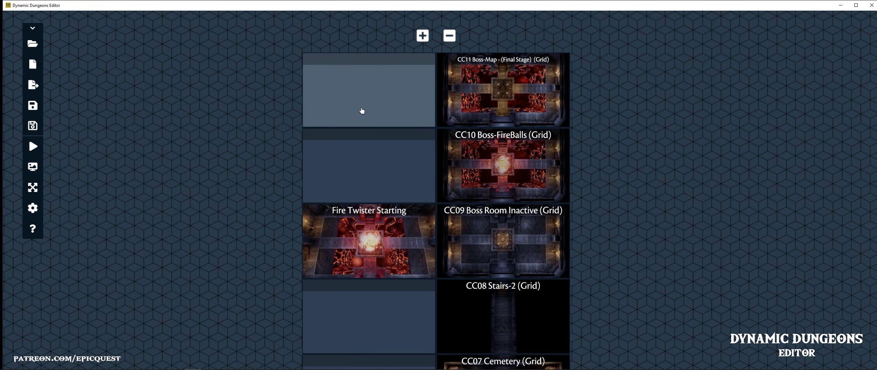
Set the Secret Door cinematic as the background of the cell beside CC11 Boss-Map.
{"action": "left_click", "coordinate": [374, 91]}
{"action": "left_click", "coordinate": [268, 48]}
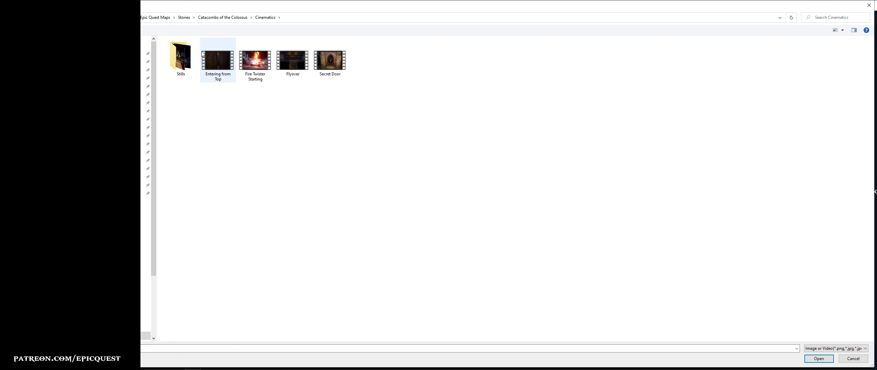
{"action": "double_click", "coordinate": [330, 61]}
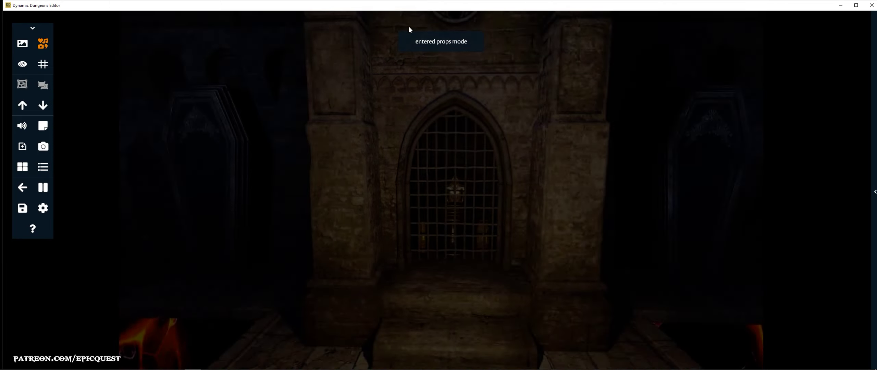